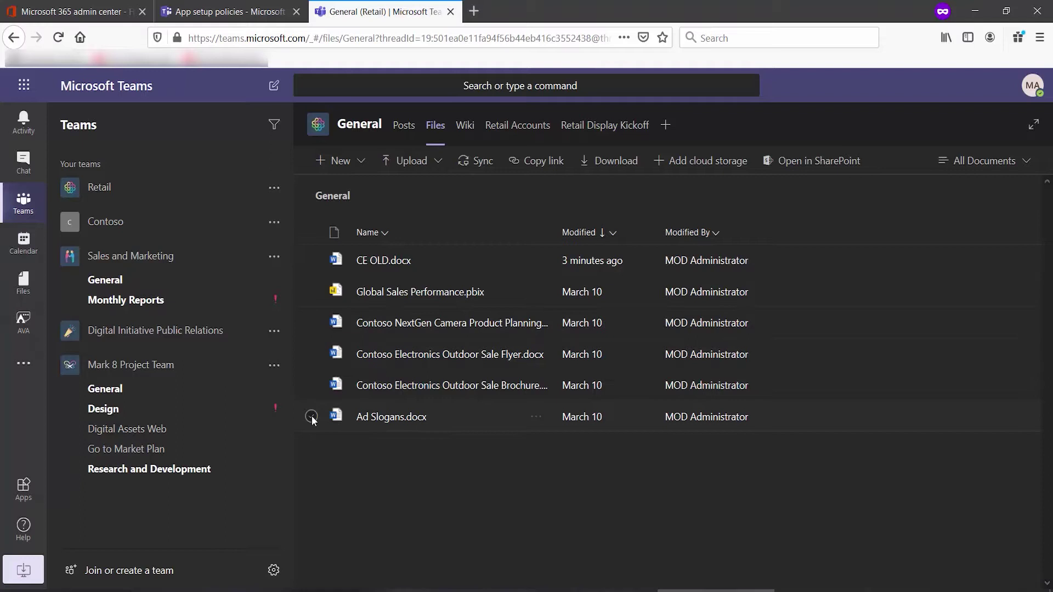
- Delete Ad Slogans.docx from the Retail General channel's files and confirm the deletion
{"action": "left_click", "coordinate": [535, 417]}
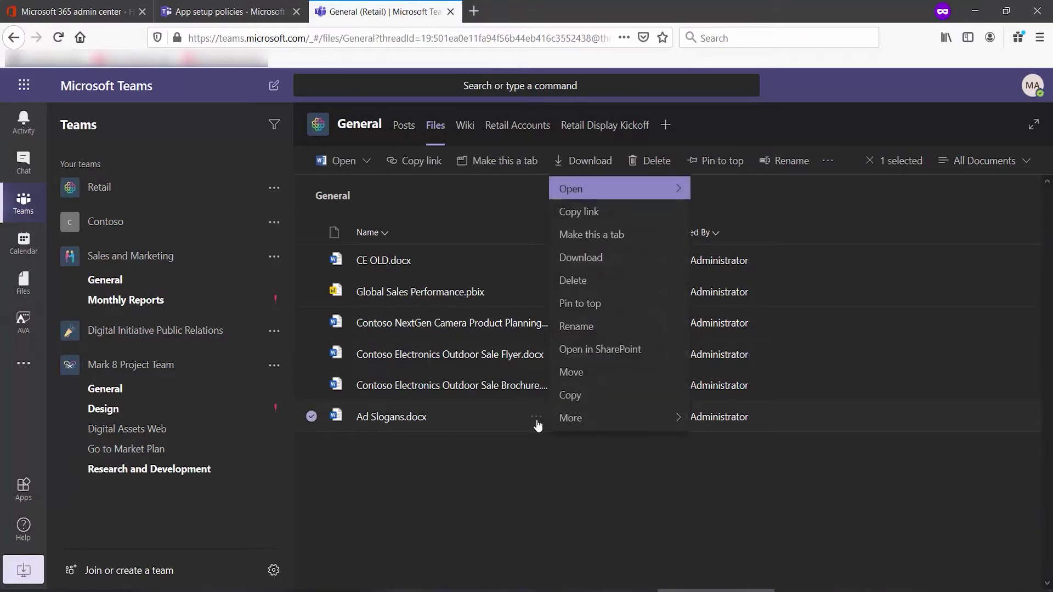
{"action": "left_click", "coordinate": [586, 280]}
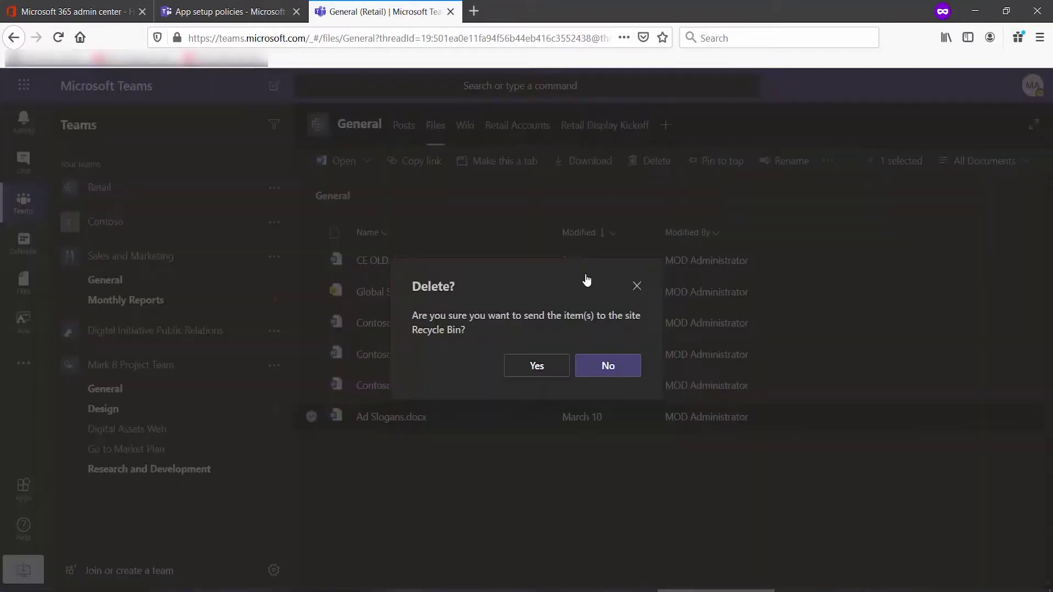
{"action": "left_click", "coordinate": [545, 367]}
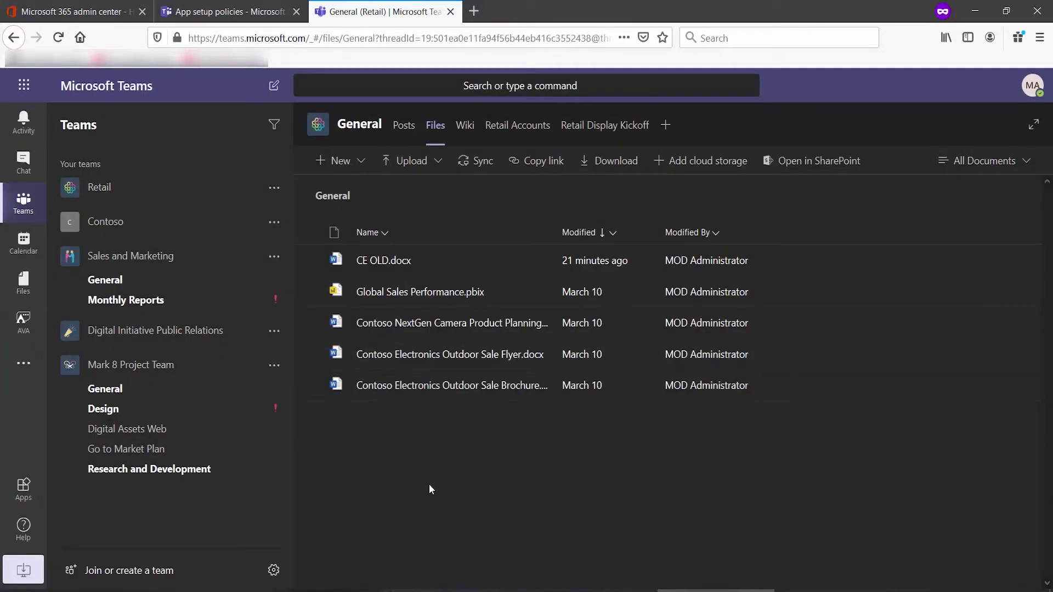
- Start AVA's Restore Teams files request with the Retail team selected, ready for the file name
{"action": "left_click", "coordinate": [25, 324]}
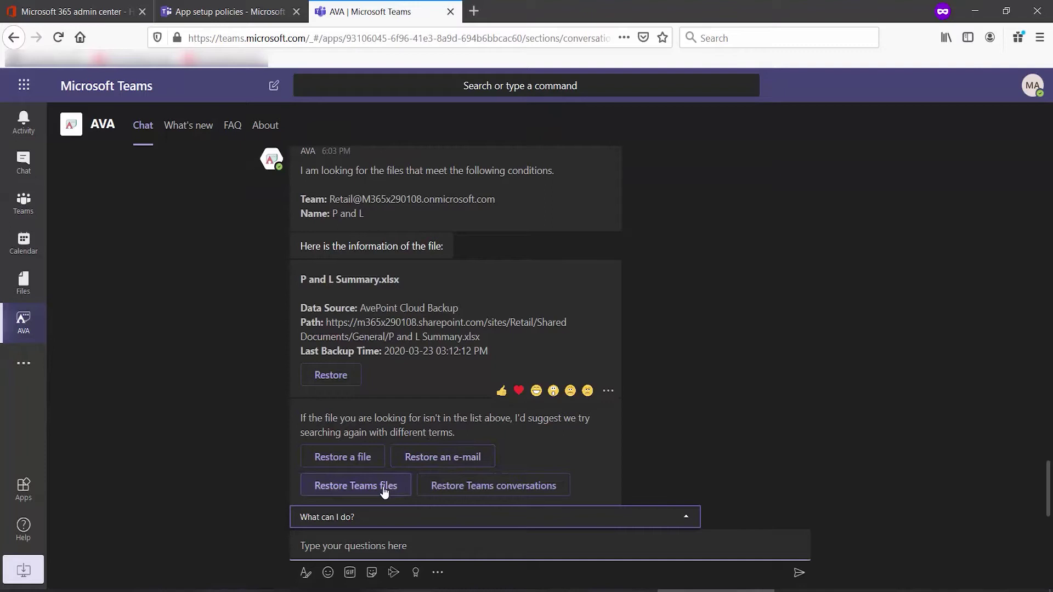
{"action": "left_click", "coordinate": [356, 485]}
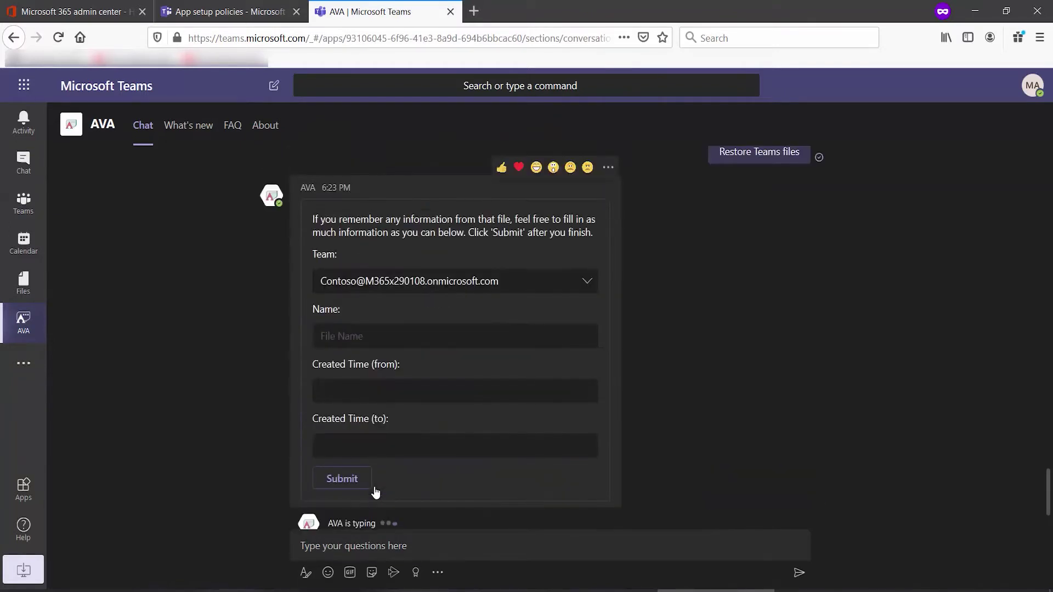
{"action": "left_click", "coordinate": [449, 292]}
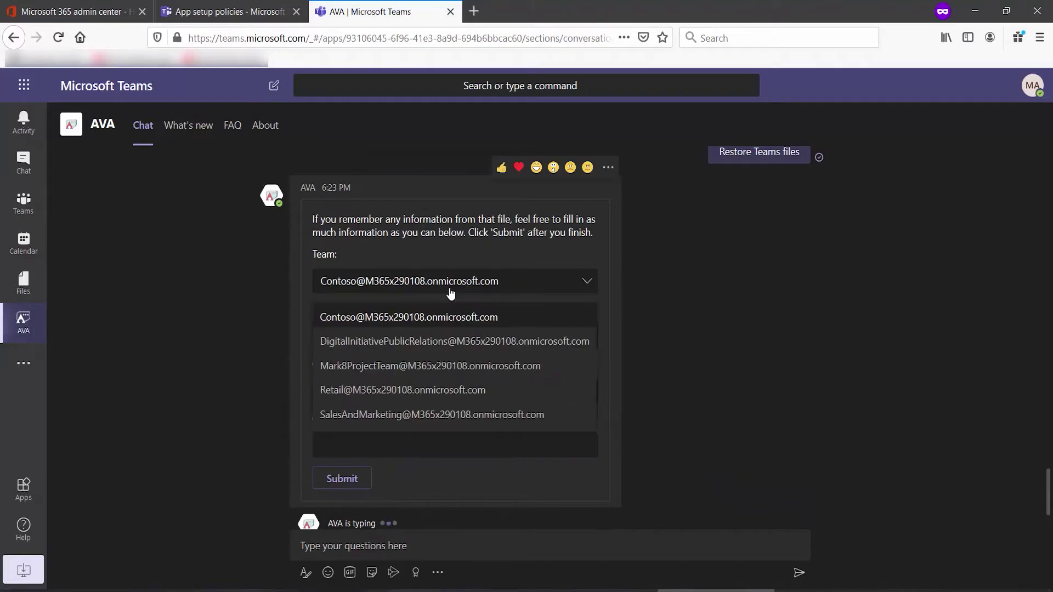
{"action": "left_click", "coordinate": [452, 393]}
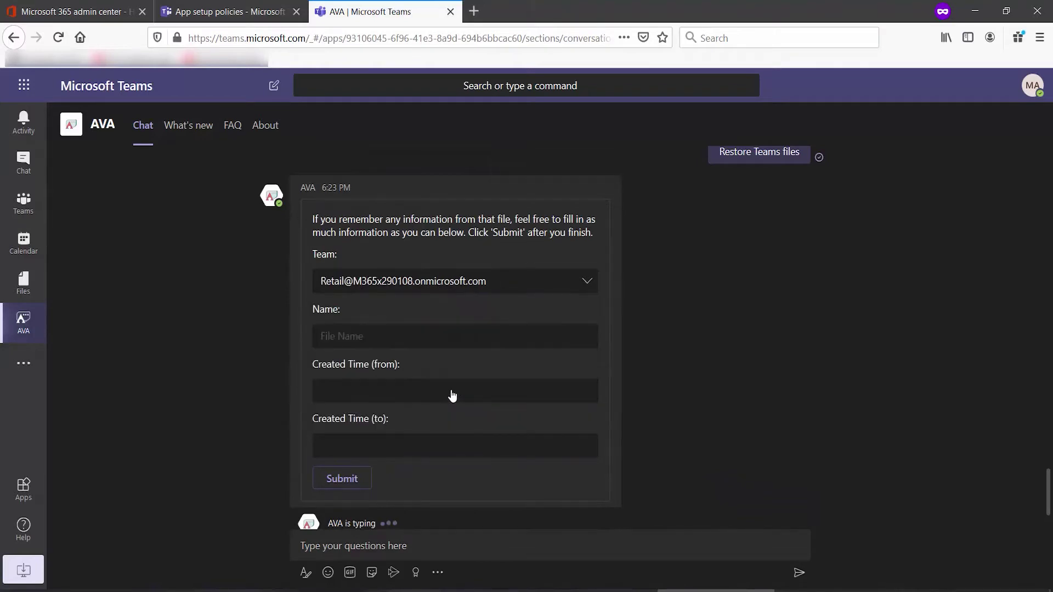
{"action": "left_click", "coordinate": [459, 332]}
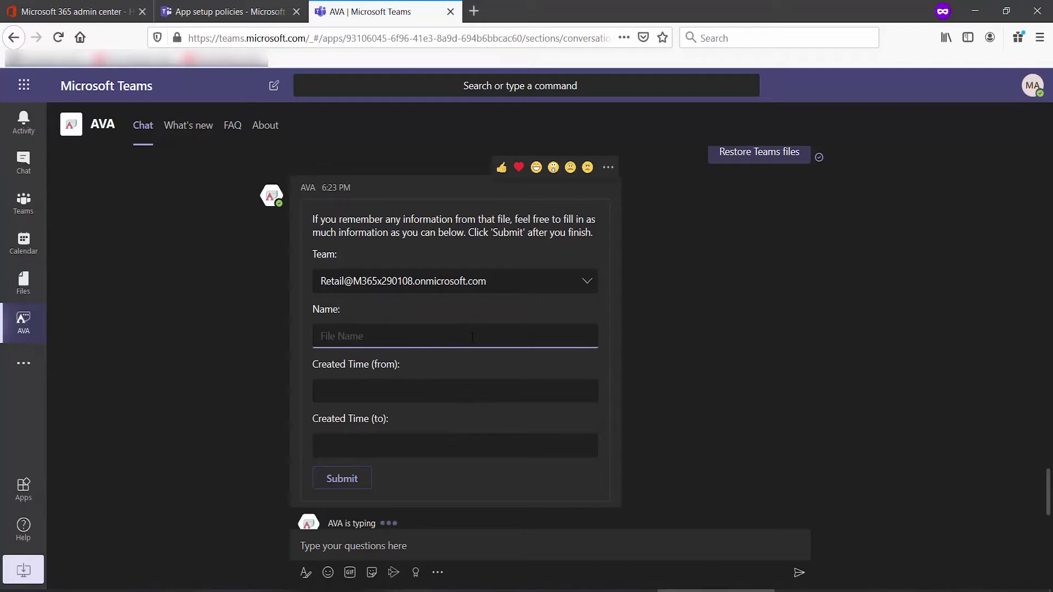
- Search AVA for 'Ad Slogans', restore the found Ad Slogans.docx, and return to the Retail team
{"action": "type", "text": "Ad Slogans"}
{"action": "left_click", "coordinate": [349, 491]}
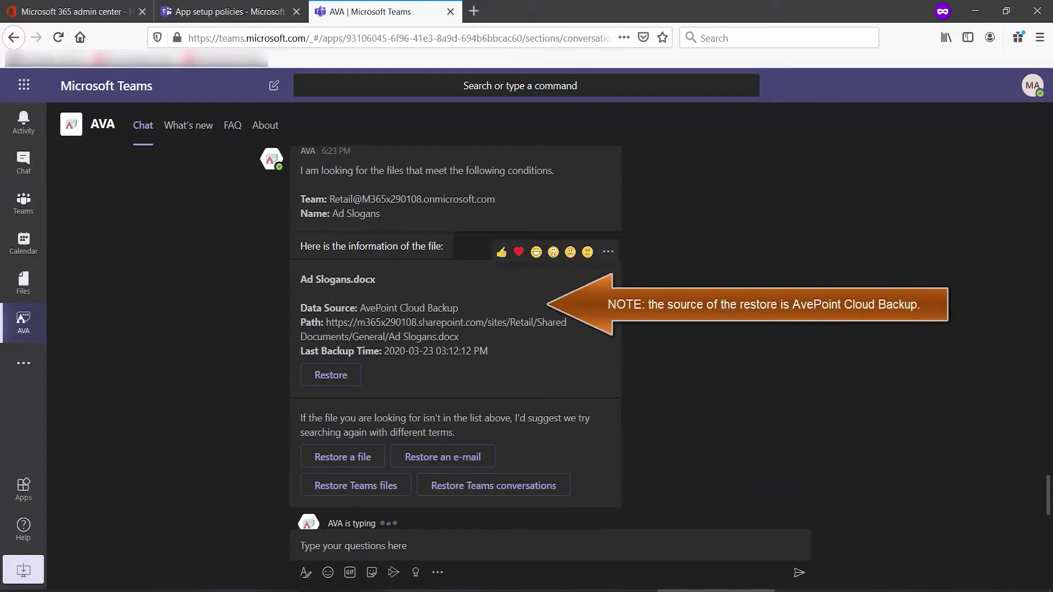
{"action": "left_click", "coordinate": [332, 383]}
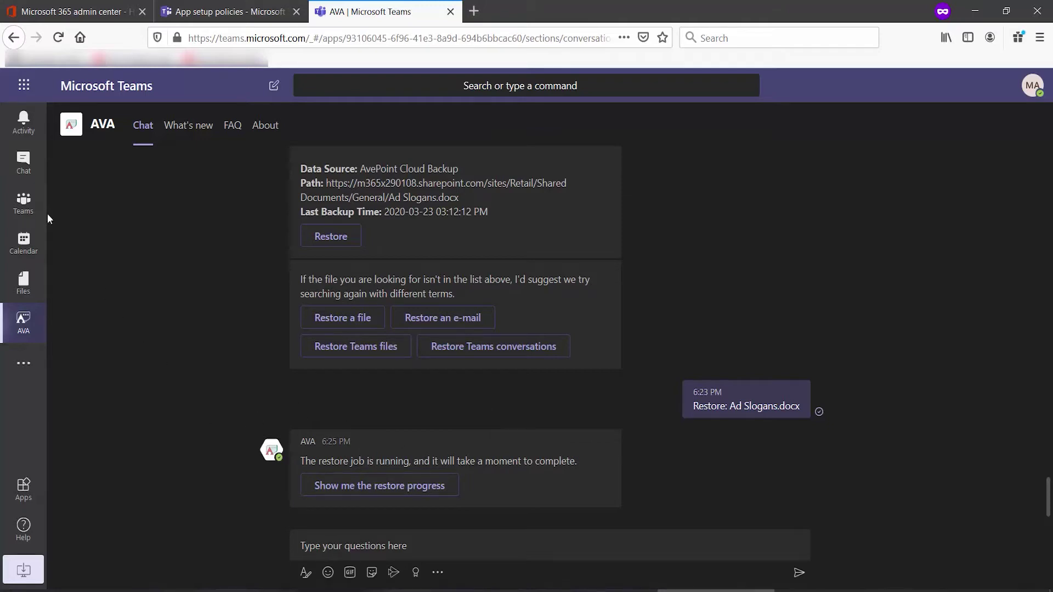
{"action": "left_click", "coordinate": [24, 205]}
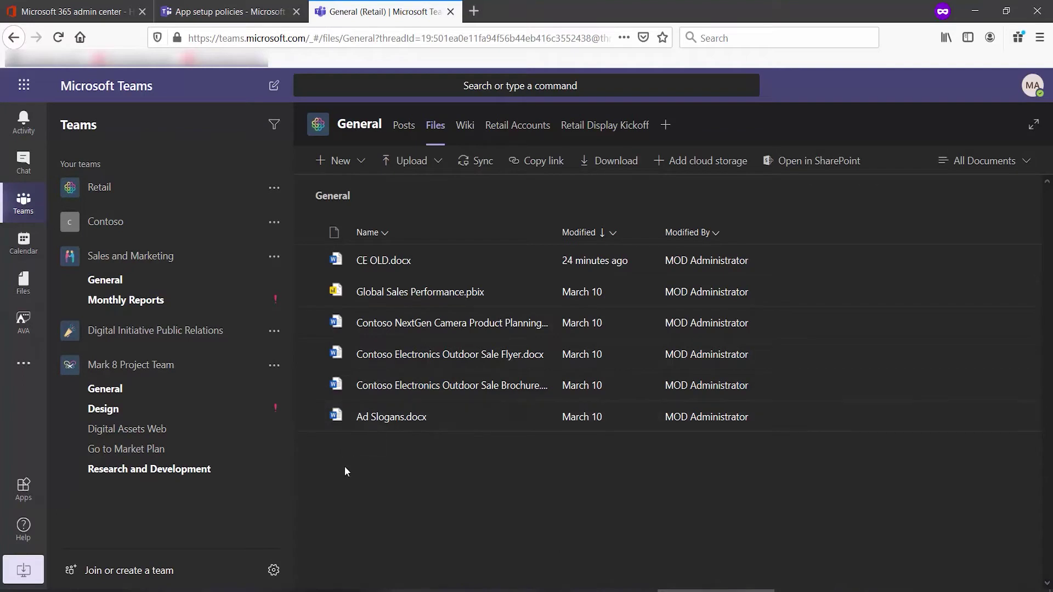
- Switch the Retail General channel view to its Posts
{"action": "left_click", "coordinate": [406, 130]}
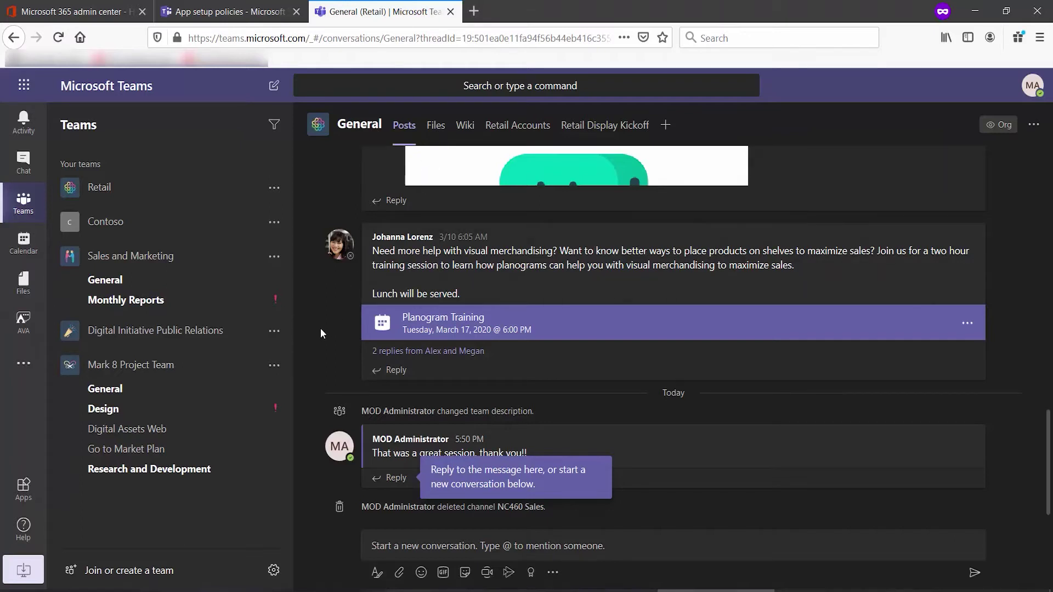
- Ask AVA in chat to restore Teams conversations
{"action": "left_click", "coordinate": [14, 170]}
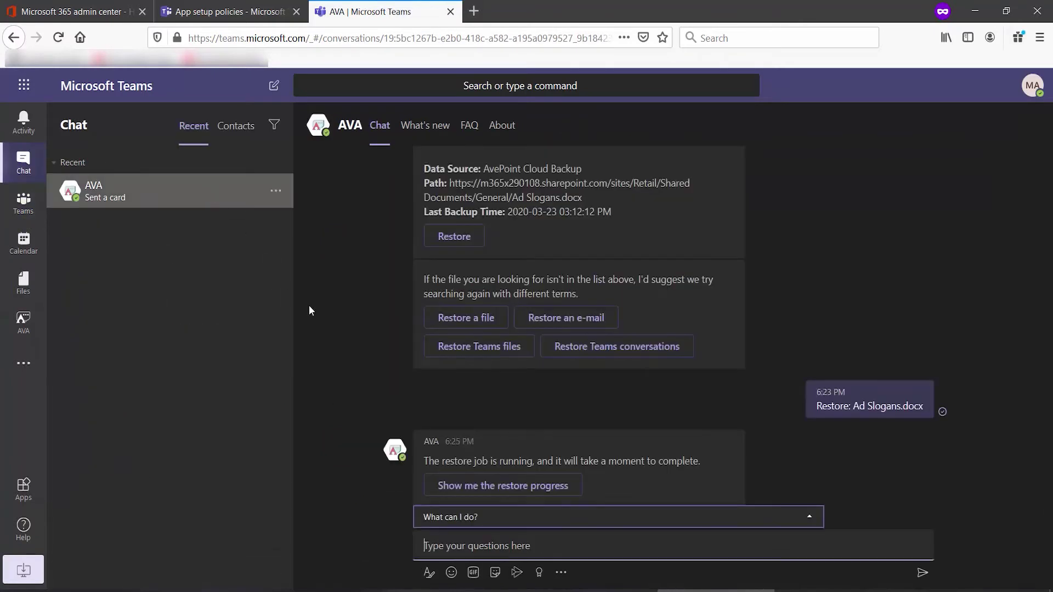
{"action": "left_click", "coordinate": [508, 519]}
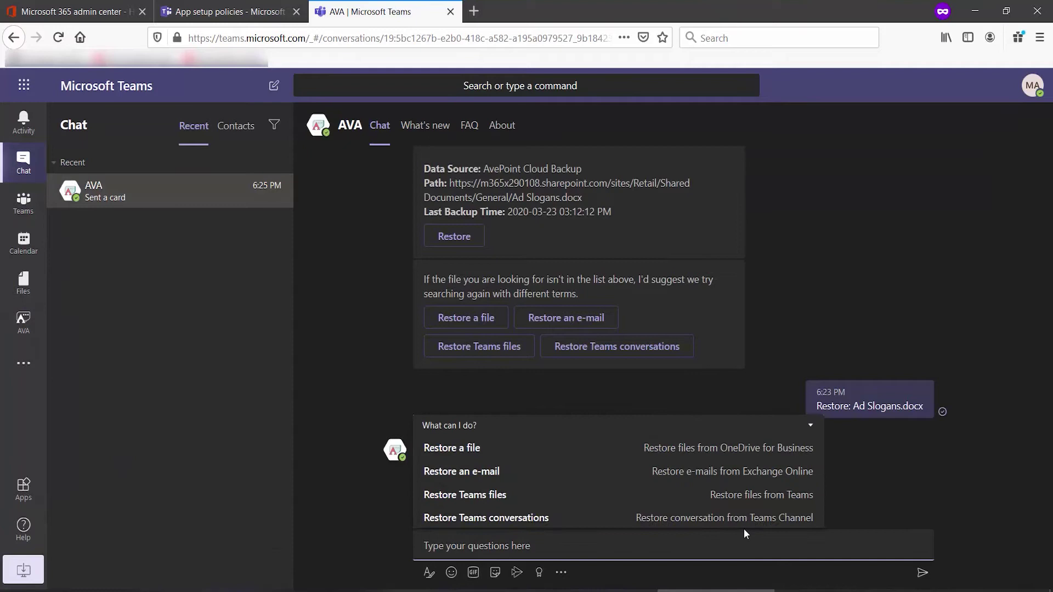
{"action": "left_click", "coordinate": [697, 523]}
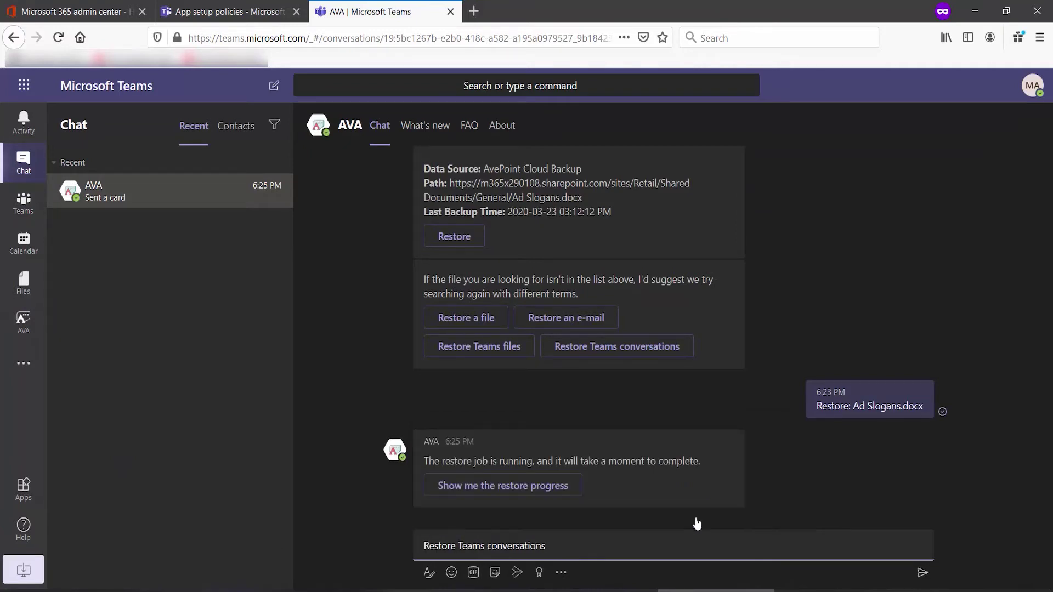
{"action": "key", "text": "Return"}
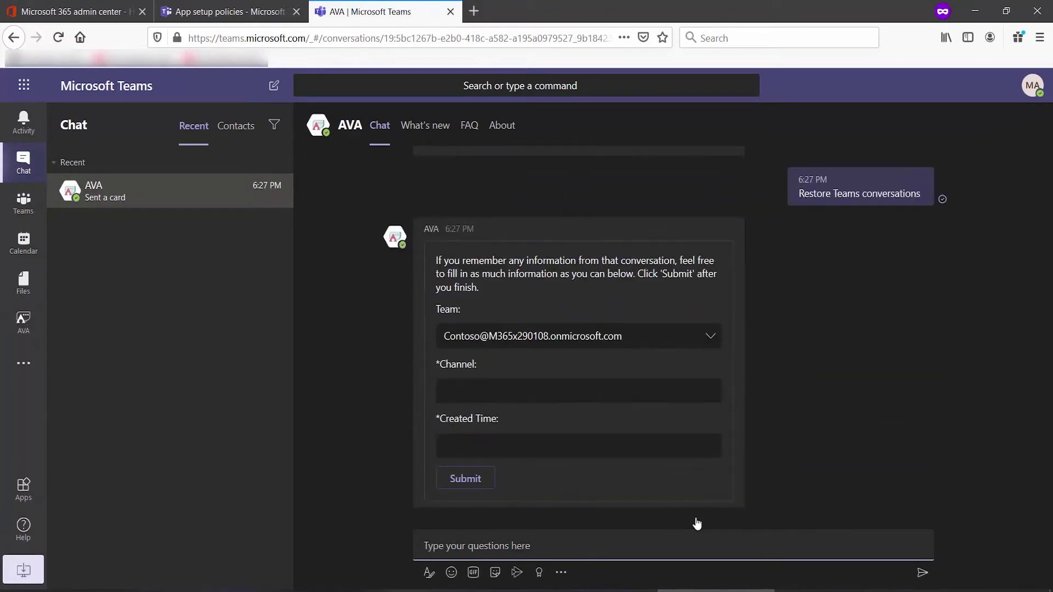
- Fill the restore form with team Retail, channel General and created date April 14, 2020
{"action": "left_click", "coordinate": [548, 338]}
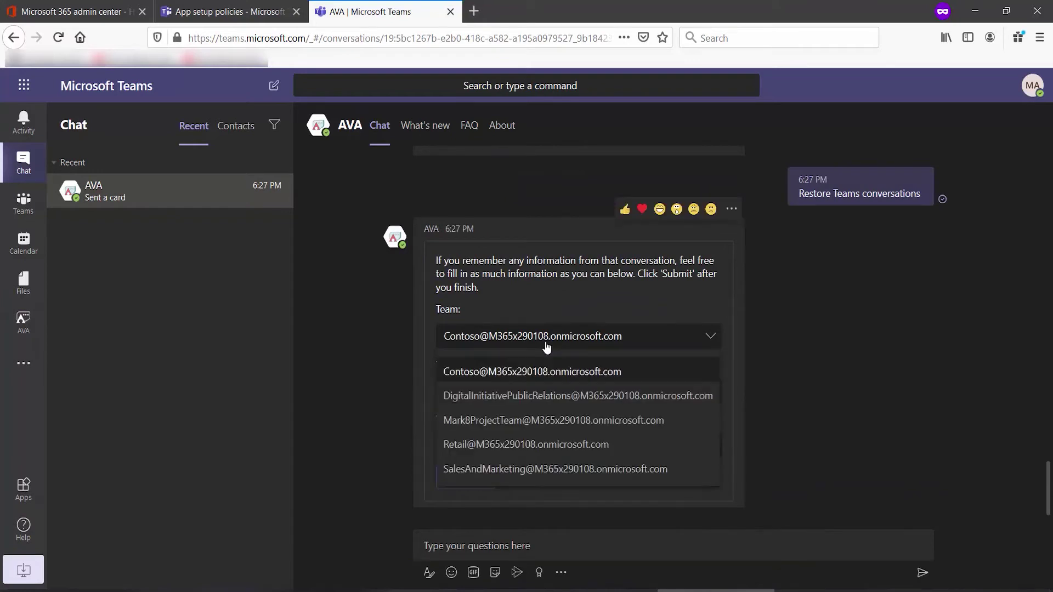
{"action": "left_click", "coordinate": [546, 445]}
{"action": "left_click", "coordinate": [547, 389]}
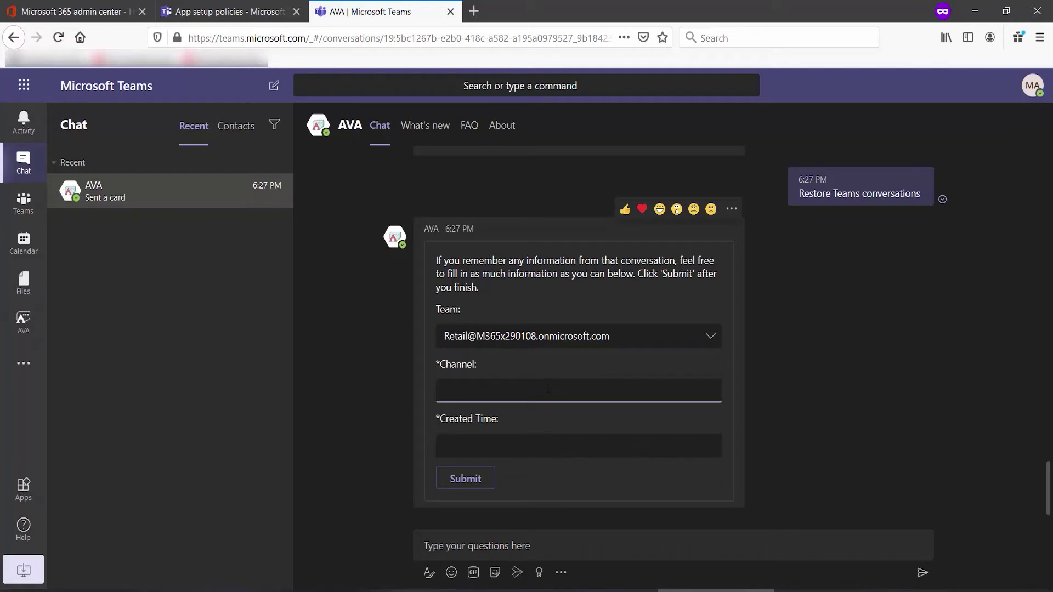
{"action": "type", "text": "General"}
{"action": "left_click", "coordinate": [516, 439]}
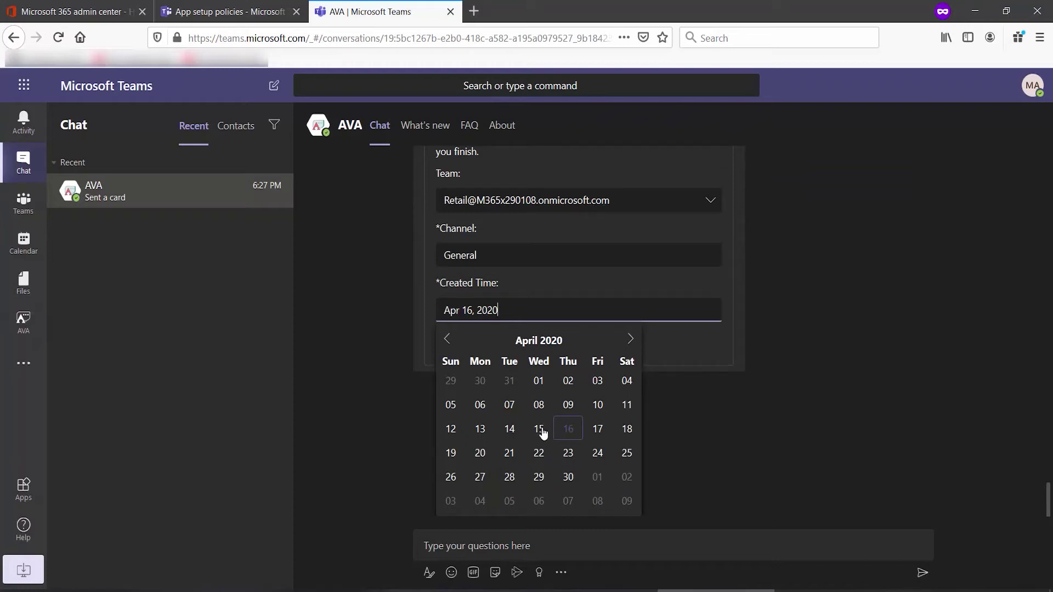
{"action": "left_click", "coordinate": [509, 433]}
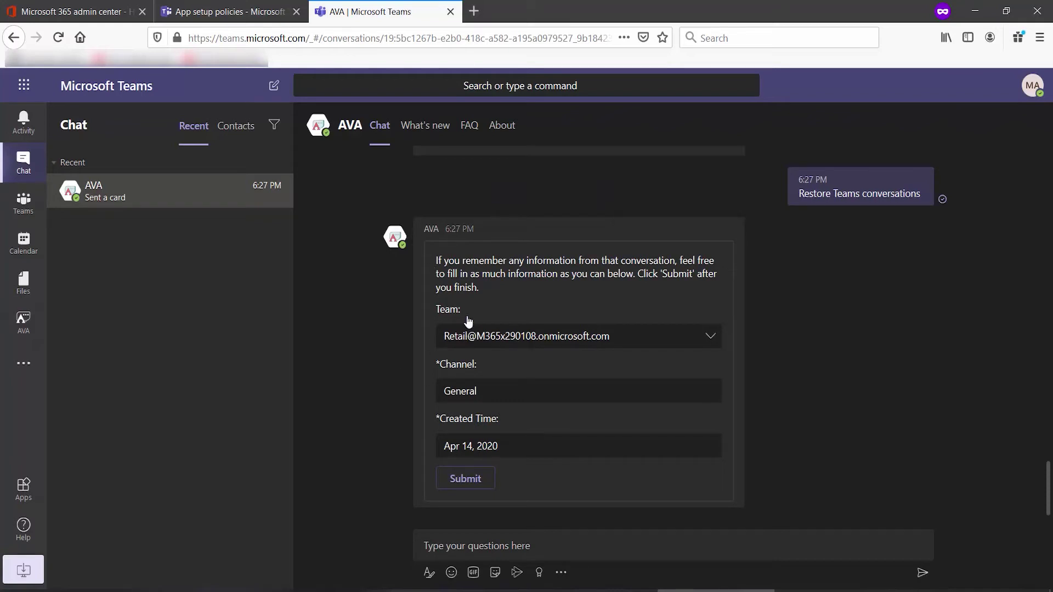
- Submit the conversation search and restore the found General channel conversation
{"action": "left_click", "coordinate": [465, 479]}
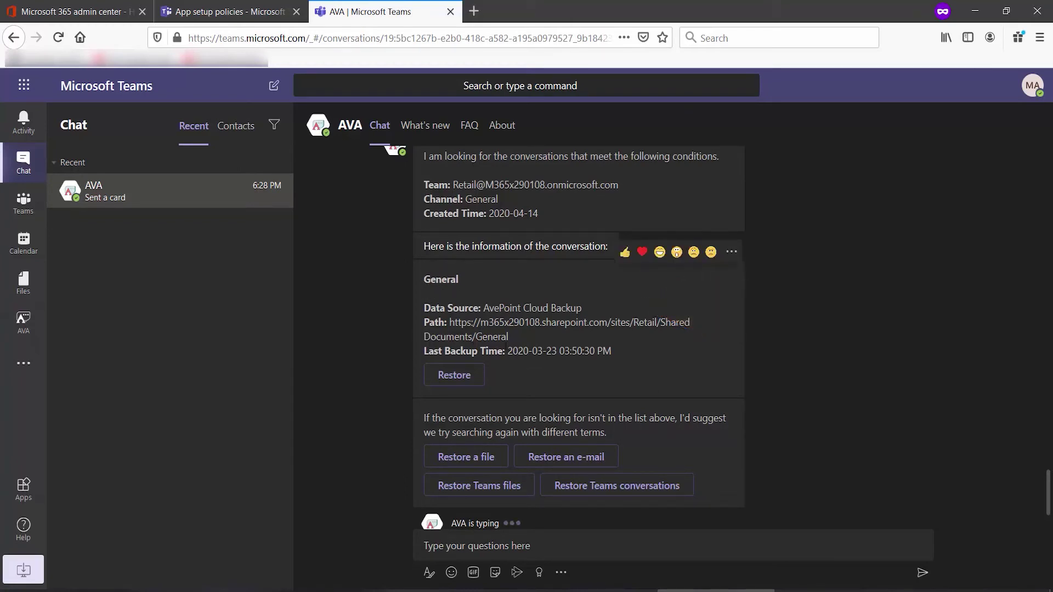
{"action": "left_click", "coordinate": [454, 384]}
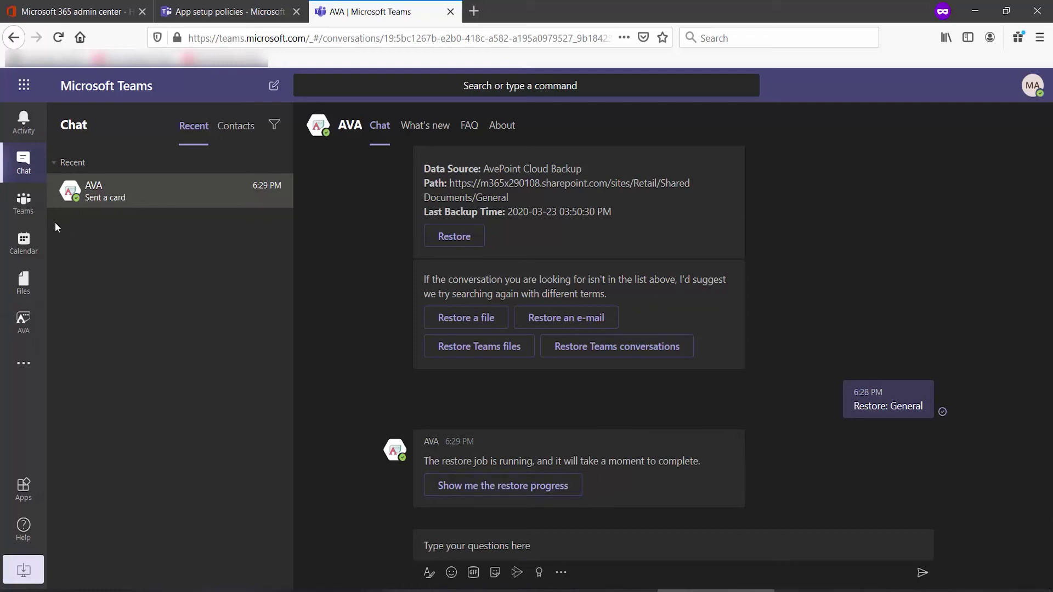
{"action": "left_click", "coordinate": [22, 216]}
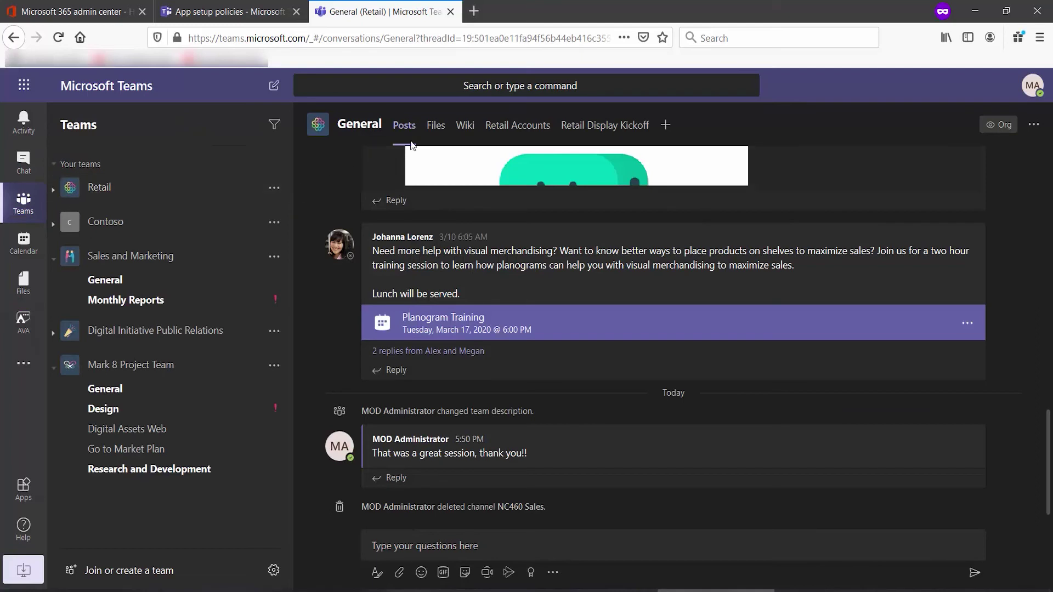
{"action": "left_click", "coordinate": [436, 134]}
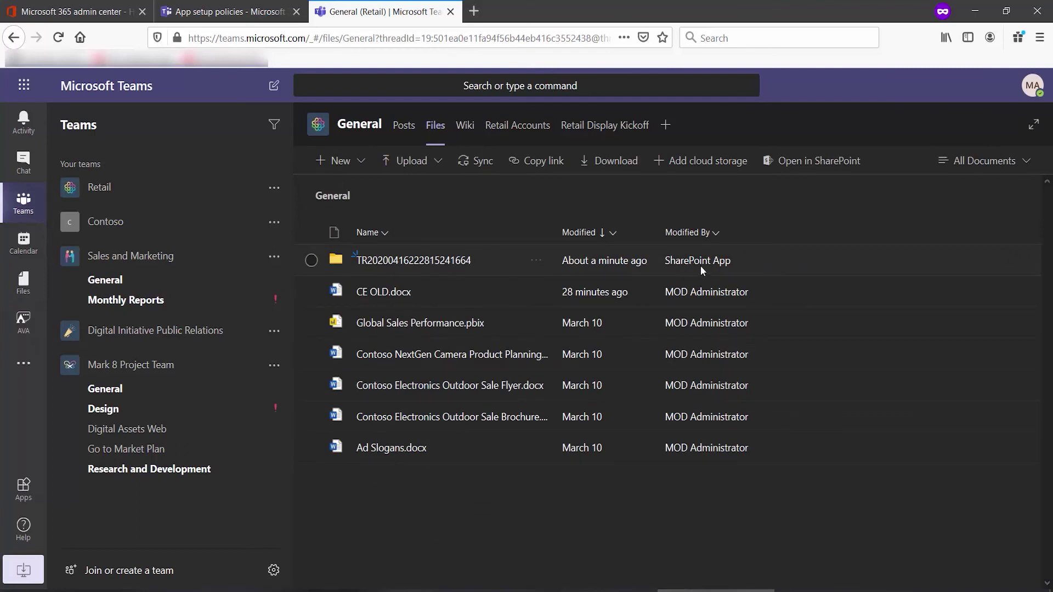
{"action": "left_click", "coordinate": [421, 261]}
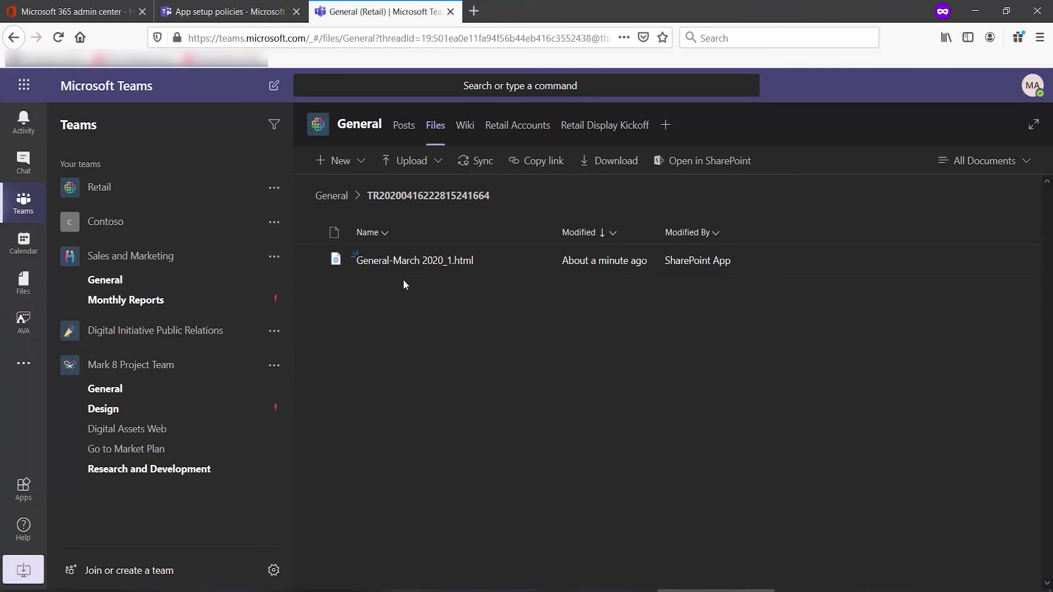
{"action": "left_click", "coordinate": [405, 262]}
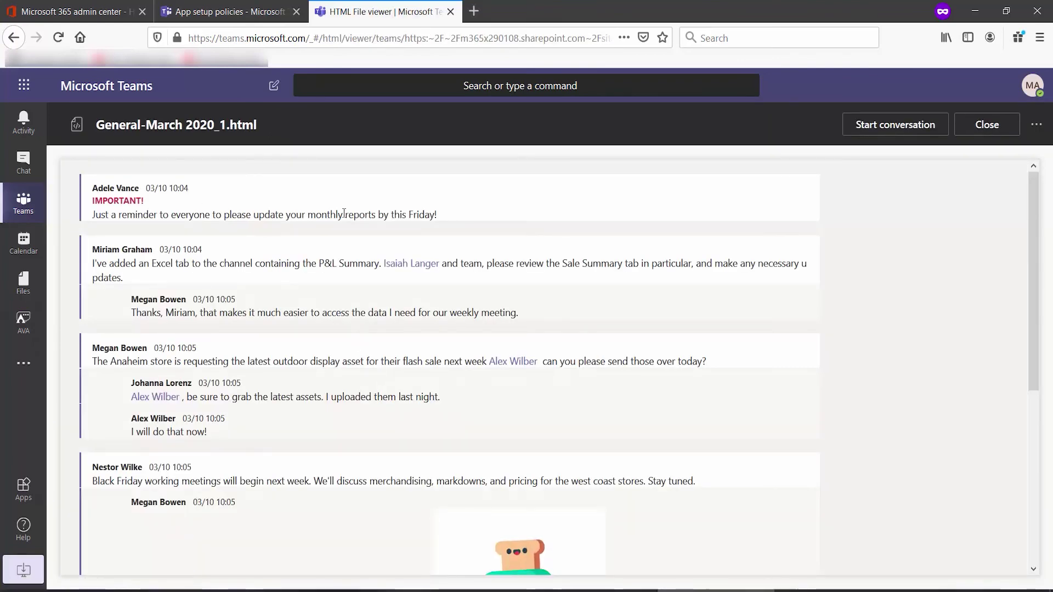
{"action": "scroll", "coordinate": [347, 269], "scroll_direction": "down", "scroll_amount": 5}
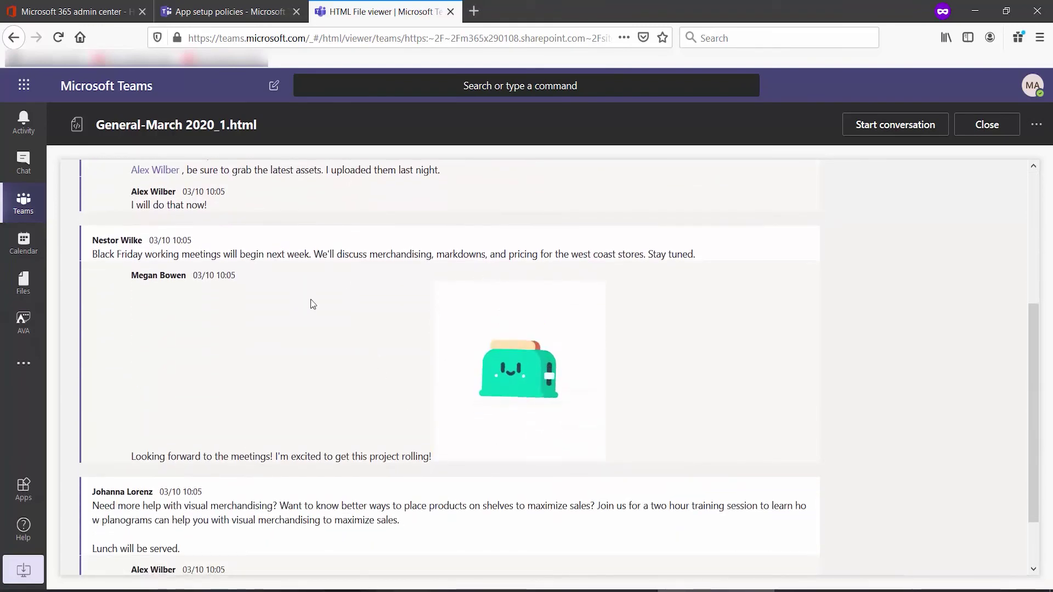
{"action": "scroll", "coordinate": [311, 302], "scroll_direction": "down", "scroll_amount": 1}
{"action": "scroll", "coordinate": [313, 304], "scroll_direction": "down", "scroll_amount": 1}
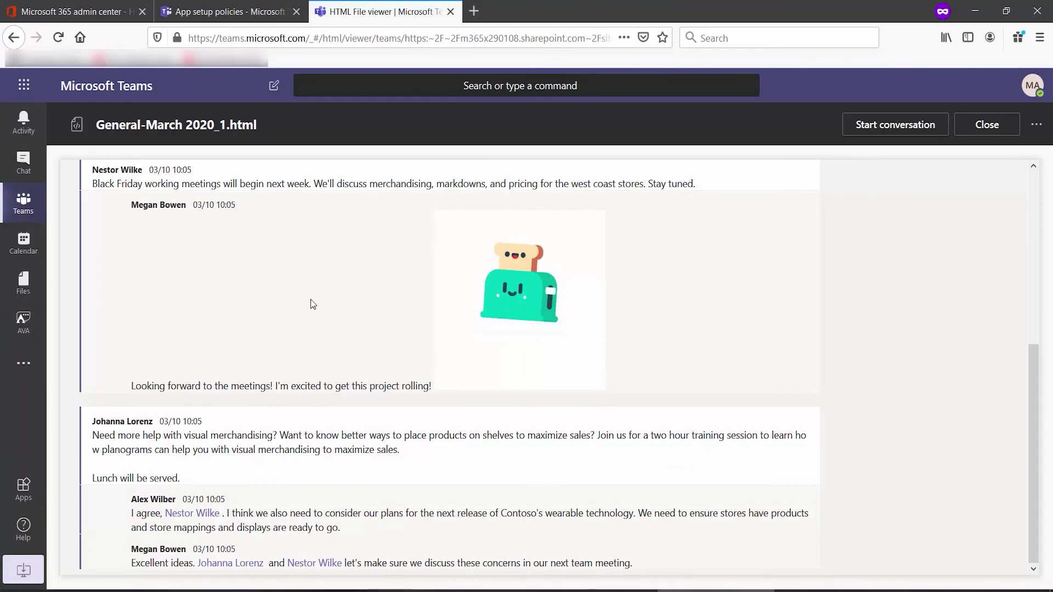
{"action": "scroll", "coordinate": [313, 304], "scroll_direction": "up", "scroll_amount": 5}
{"action": "scroll", "coordinate": [312, 304], "scroll_direction": "up", "scroll_amount": 2}
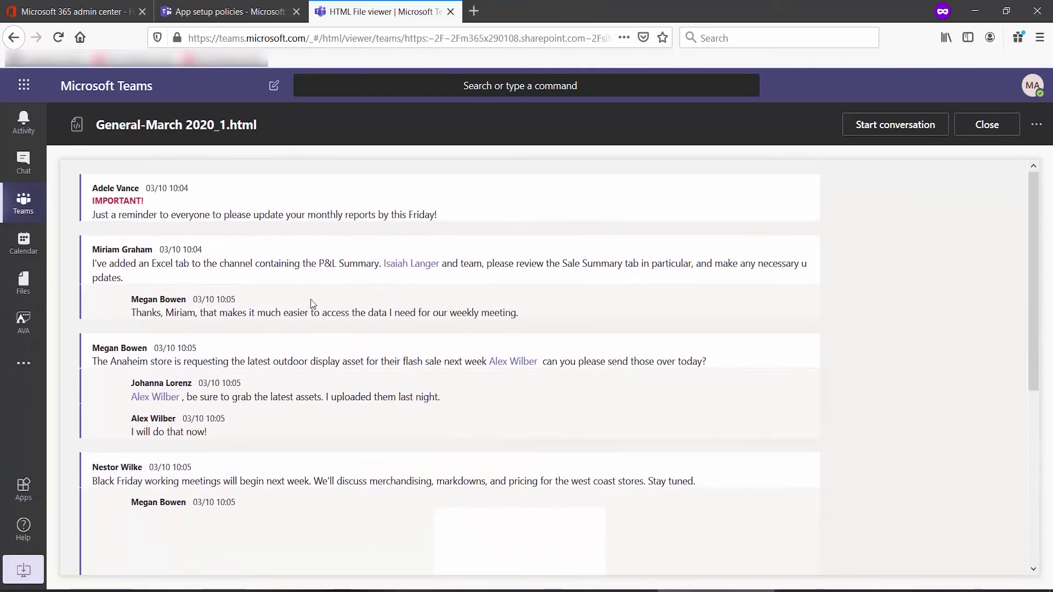
{"action": "left_click", "coordinate": [987, 125]}
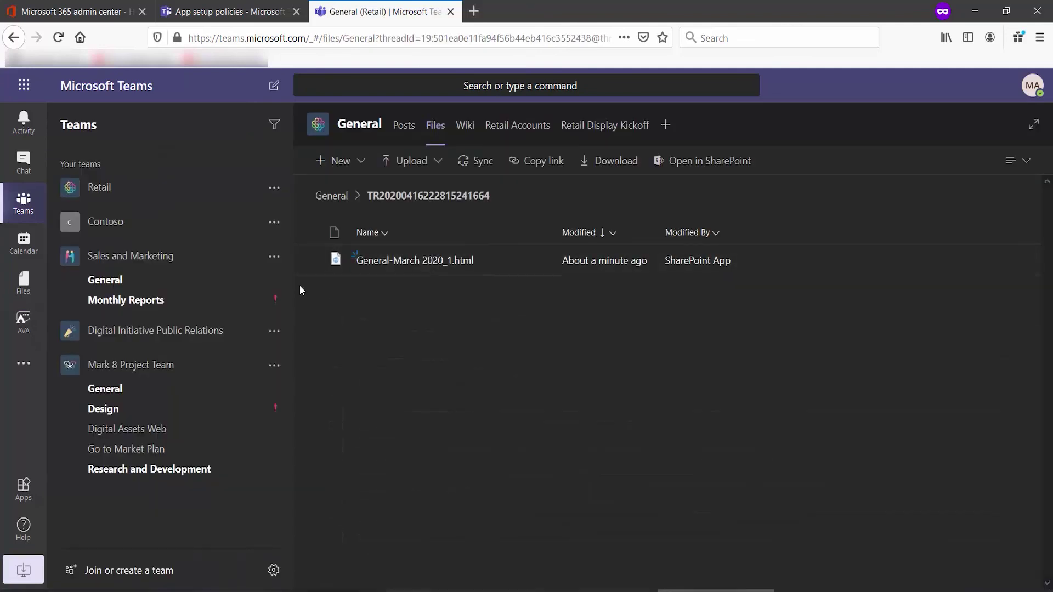
- Return to the AVA chat conversation
{"action": "left_click", "coordinate": [24, 176]}
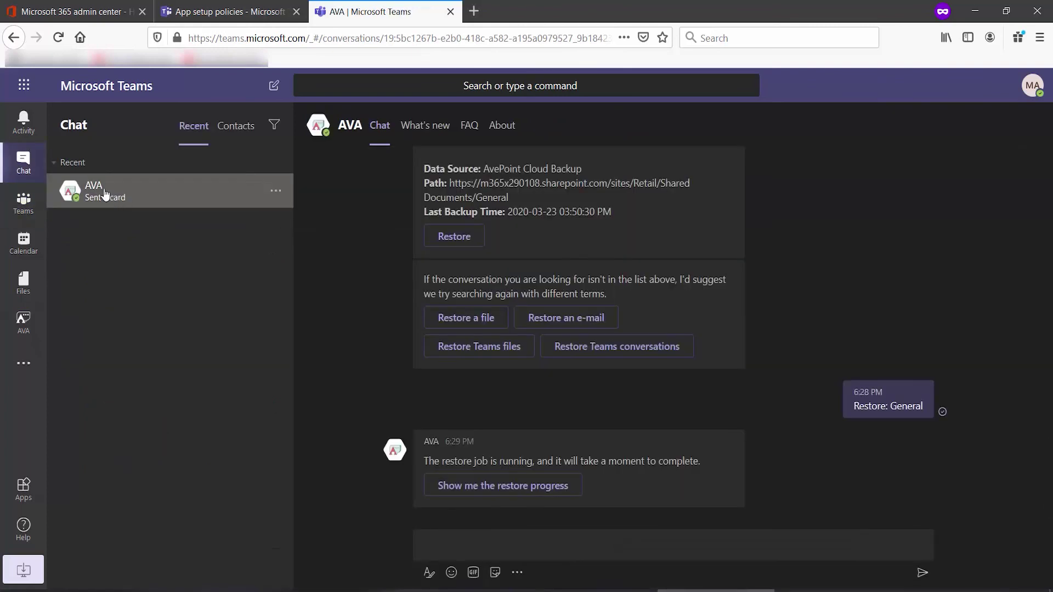